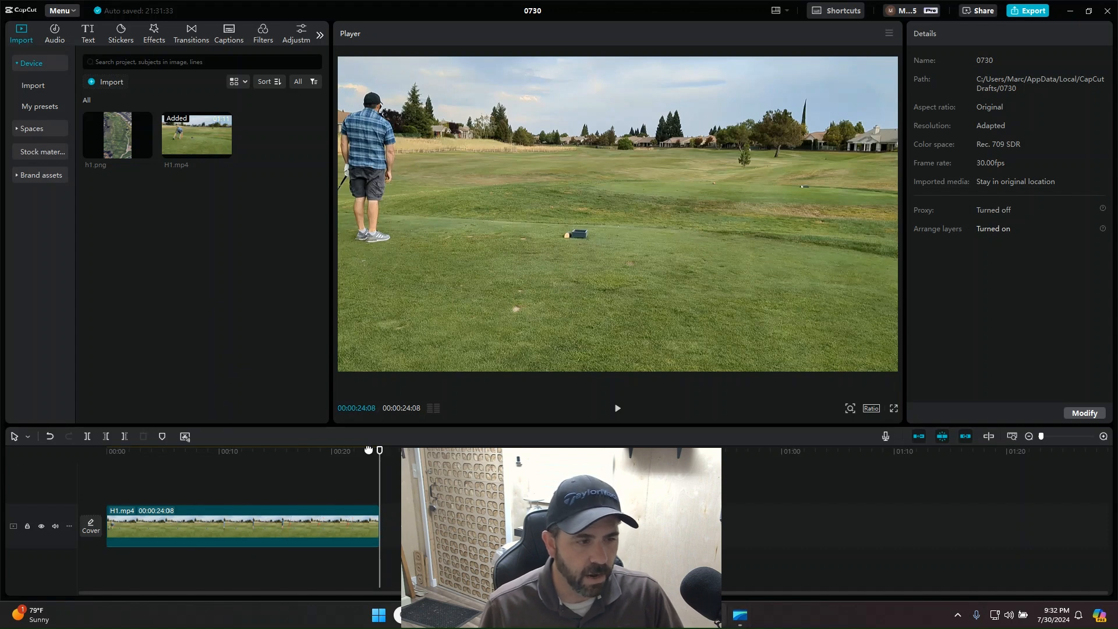
Step: Move the playhead to 00:00:16:20, and switch to the Google Earth aerial view of the golf course in Chrome
click(294, 472)
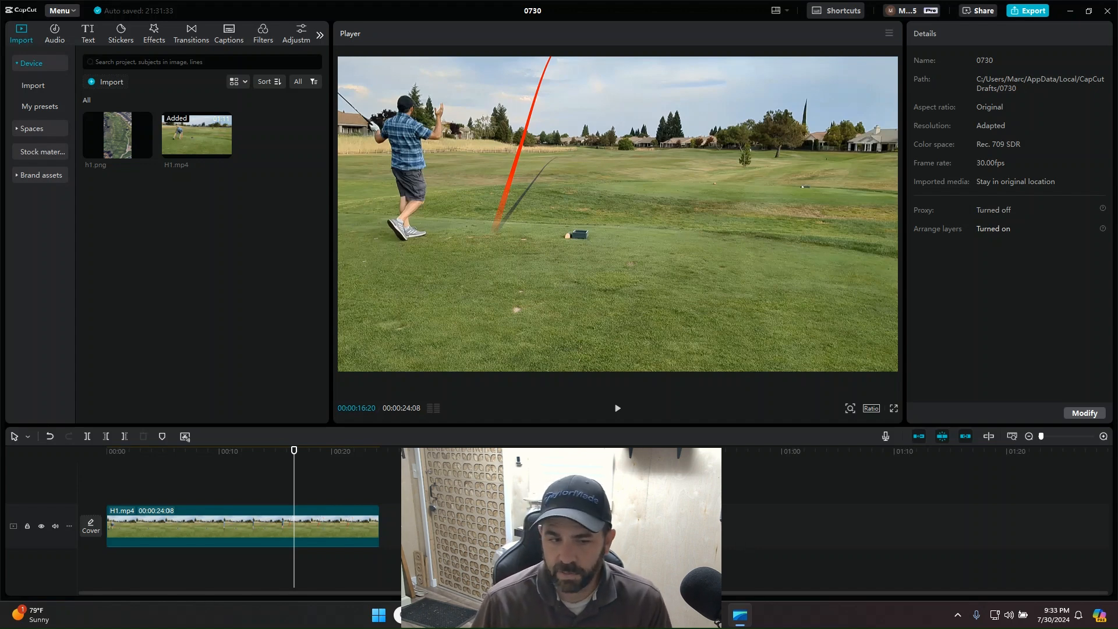
click(583, 617)
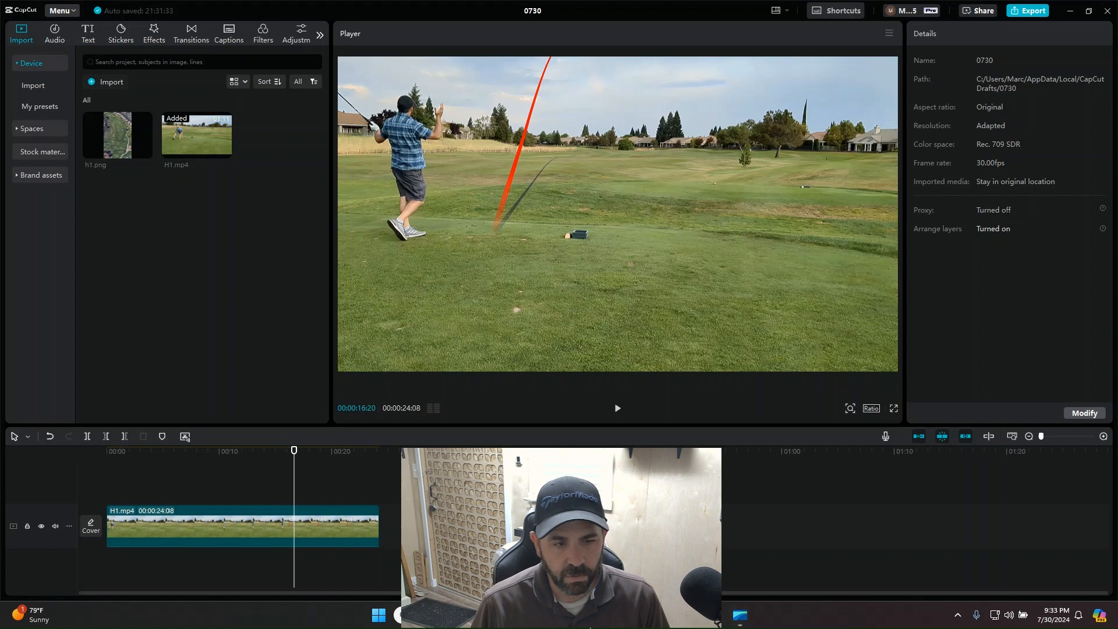
click(582, 562)
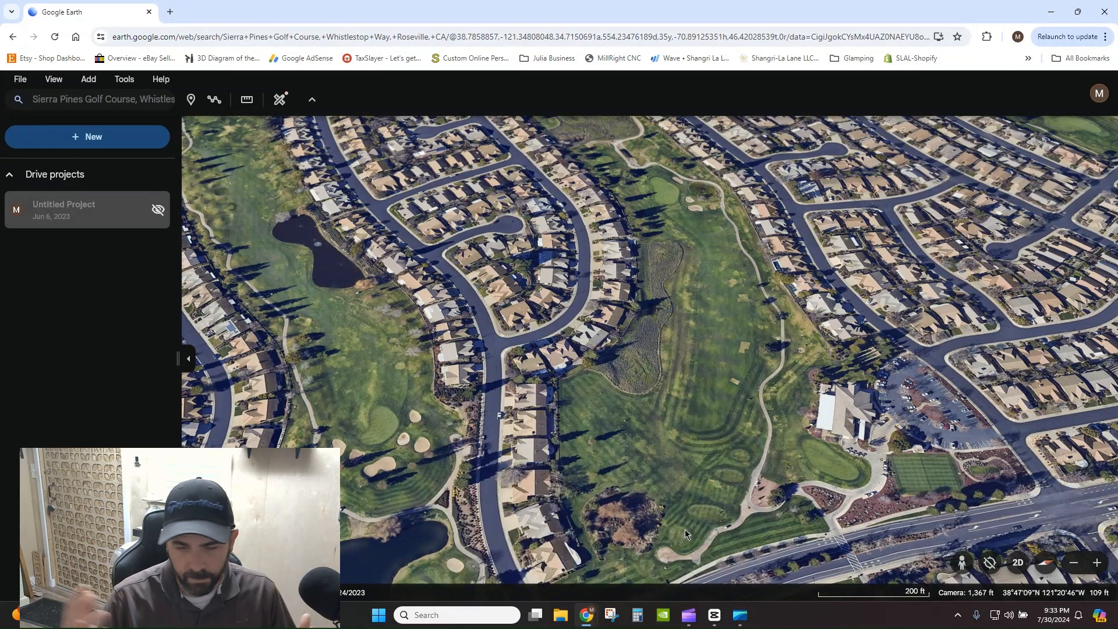
Step: Capture a freeform snip around the golf hole from tee to green with Snipping Tool and minimize the result
click(611, 615)
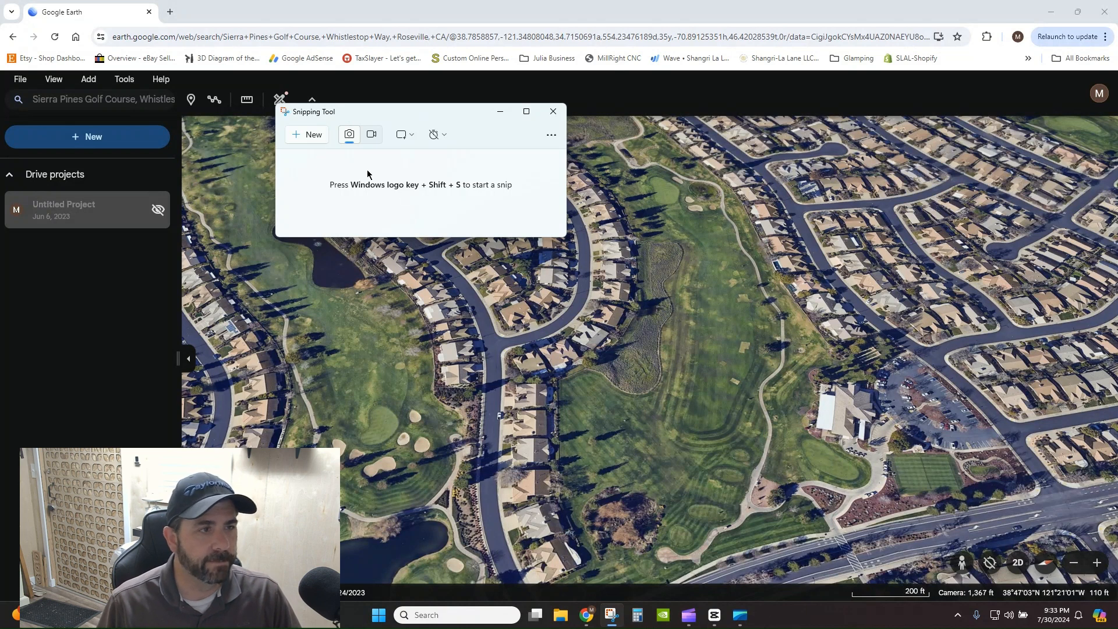
click(309, 140)
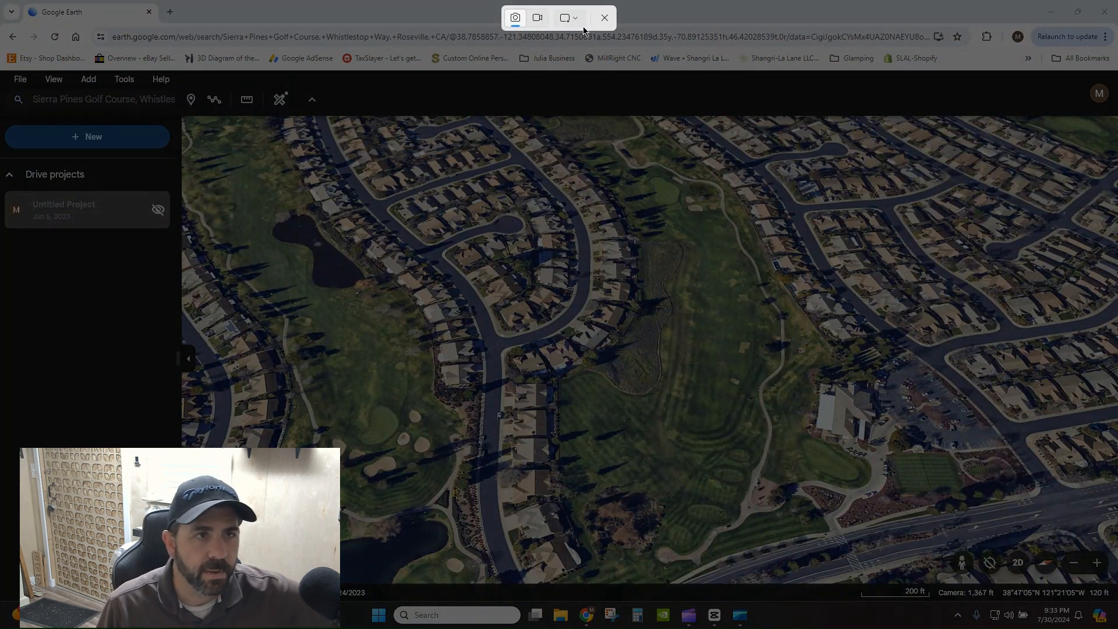
click(576, 21)
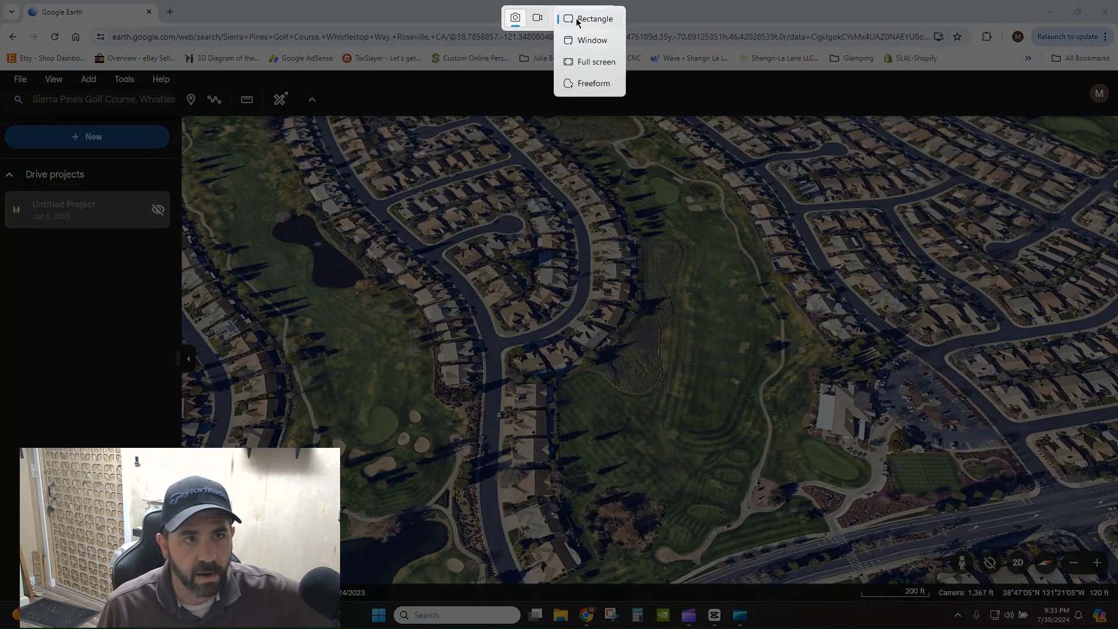
click(590, 85)
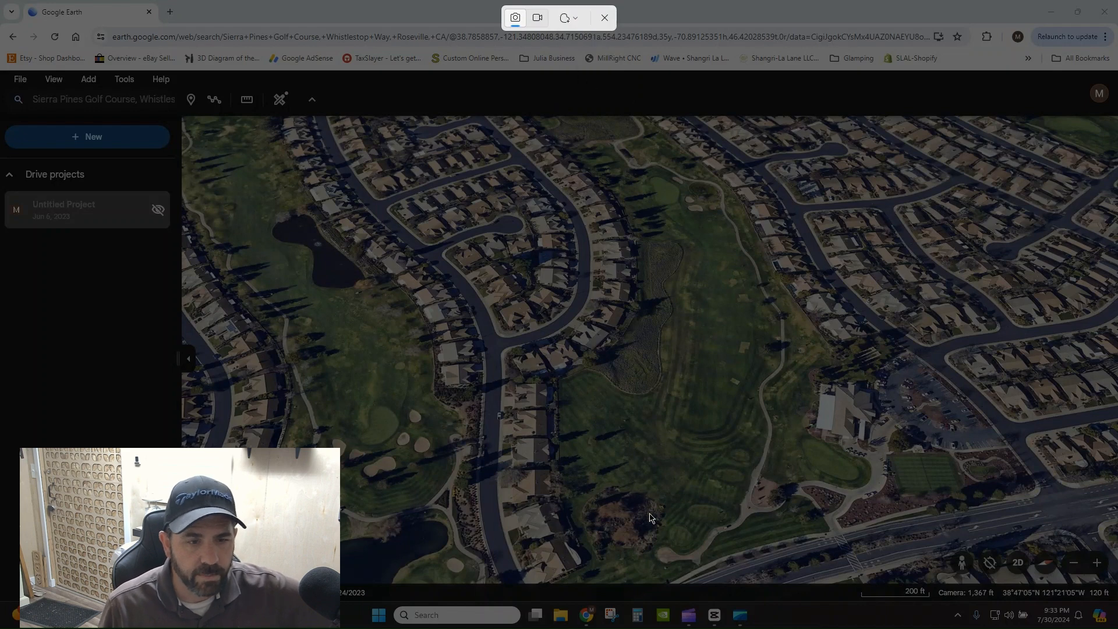
mouse_move(646, 559)
mouse_down()
mouse_move(655, 383)
mouse_move(616, 205)
mouse_move(619, 173)
mouse_move(641, 166)
mouse_move(711, 185)
mouse_move(746, 216)
mouse_move(813, 382)
mouse_move(766, 526)
mouse_move(721, 556)
mouse_move(648, 563)
mouse_up()
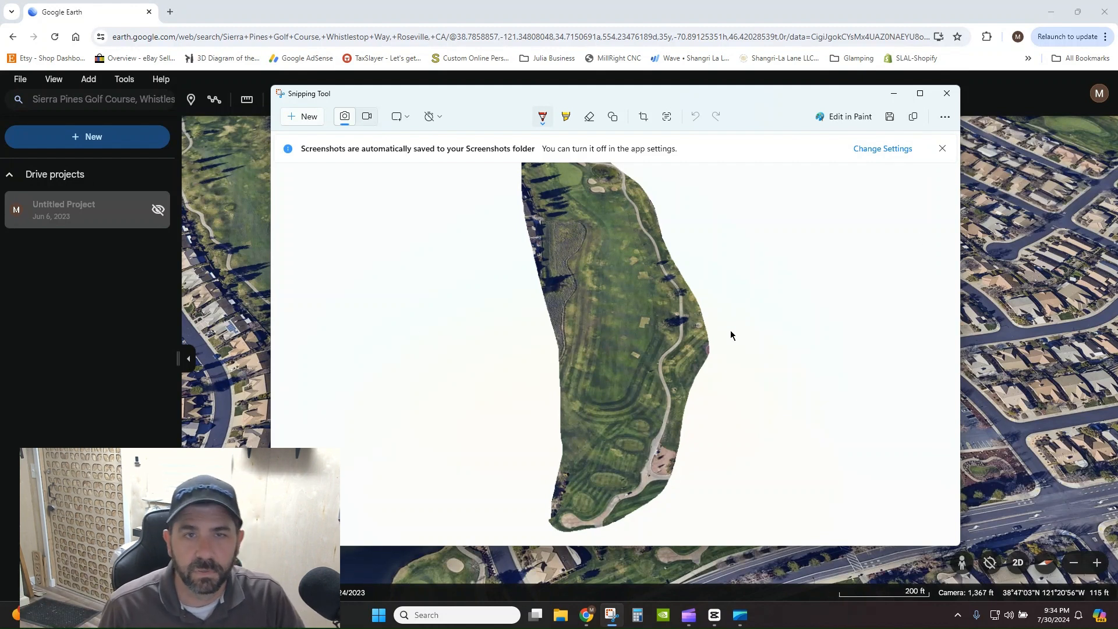
click(893, 95)
Step: Switch back to CapCut and move the playhead to 00:00:14:10, just after the club strikes the ball
key(alt+Tab)
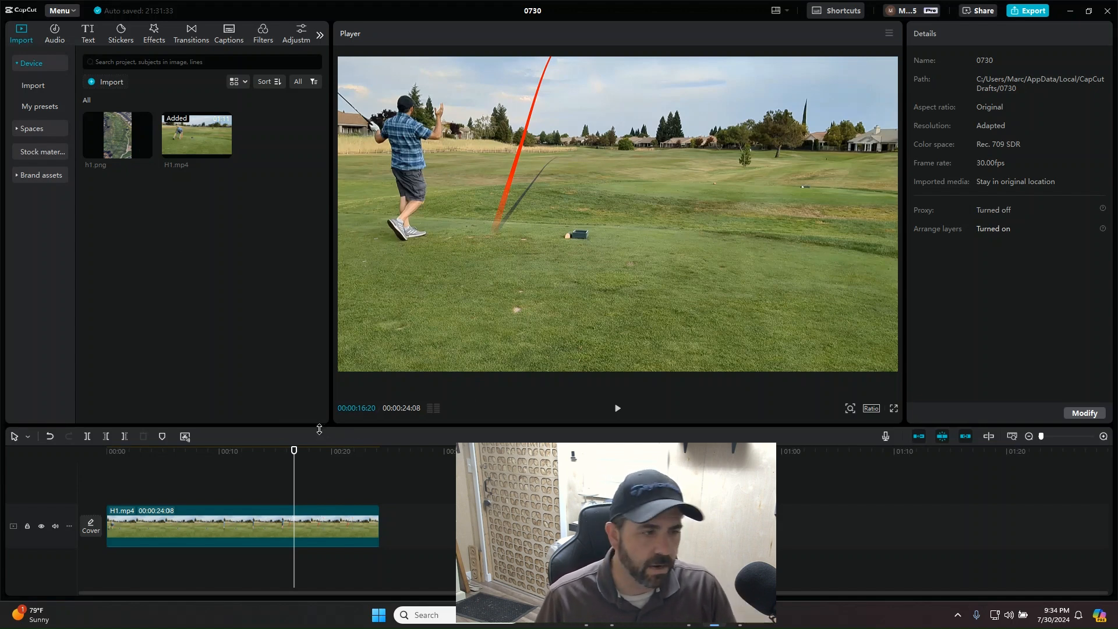
drag(294, 458, 232, 465)
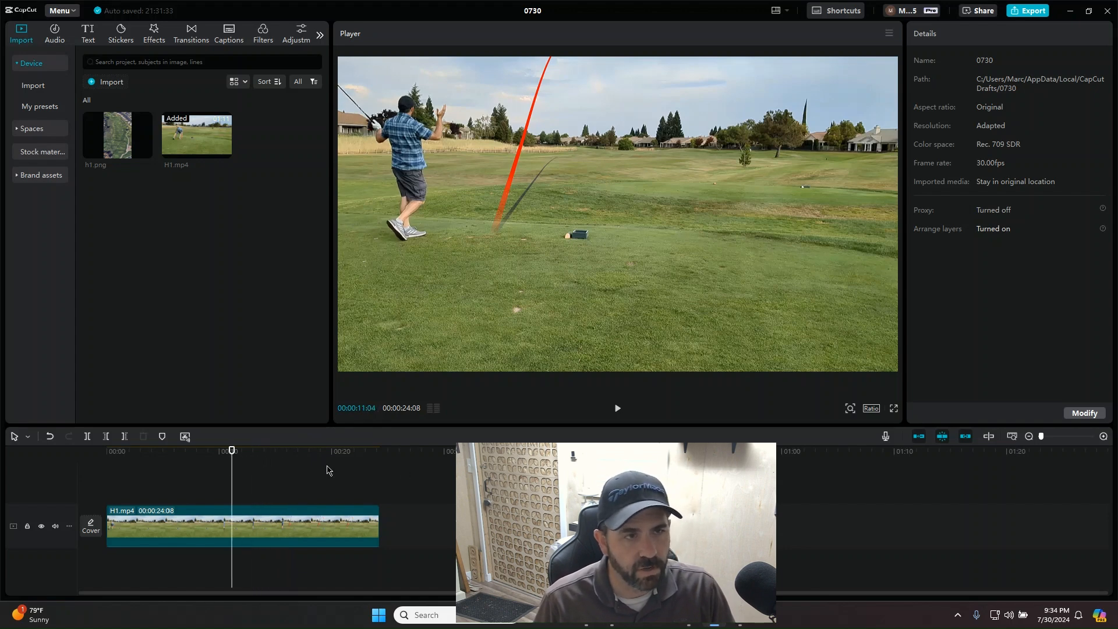
key(Right)
key(Right)
key(Right)
key(Right)
key(Right)
key(Right)
key(Right)
key(Right)
key(Right)
key(Right)
key(Right)
key(Right)
key(Right)
key(Right)
key(Right)
key(Right)
key(Right)
key(Right)
key(Right)
key(Right)
key(Right)
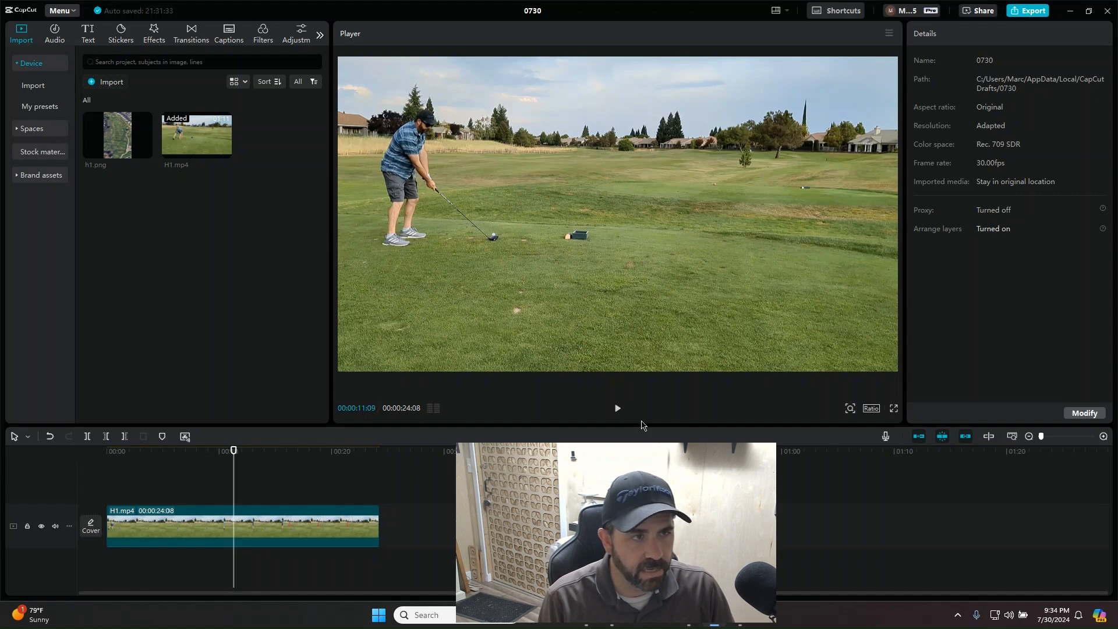
key(Right)
key(Right)
key(Right)
key(Right)
key(Right)
key(Right)
key(Right)
key(Right)
key(Right)
key(Right)
key(Right)
key(Right)
key(Right)
key(Right)
key(Right)
key(Right)
key(Right)
key(Right)
key(Right)
key(Right)
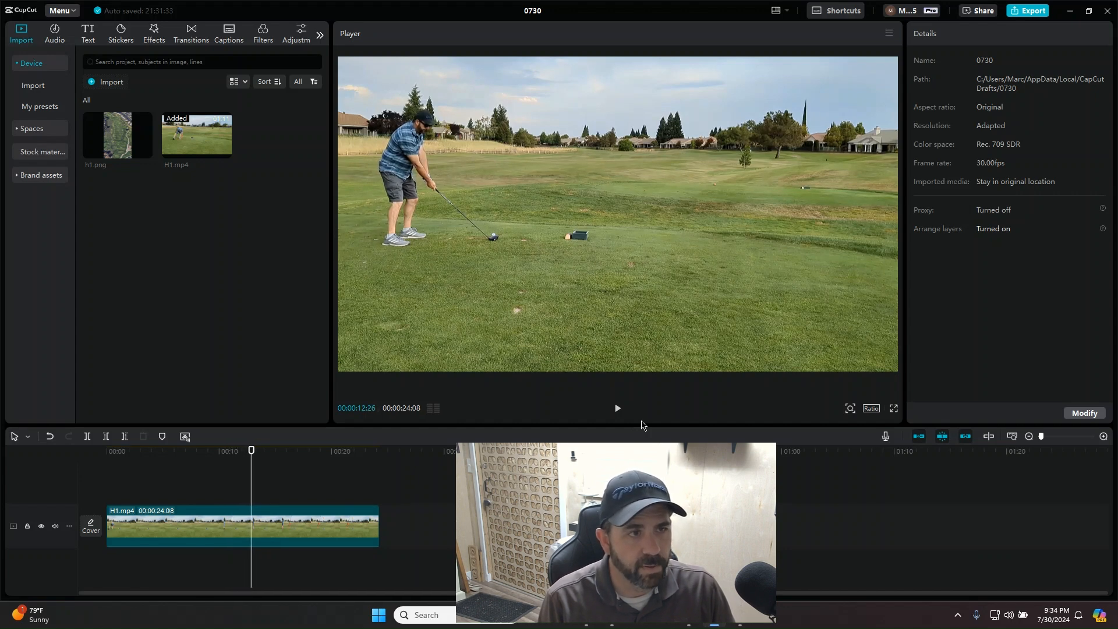
key(Right)
key(Right)
key(Right)
key(Right)
key(Right)
key(Right)
key(Right)
key(Right)
key(Right)
key(Right)
key(Right)
key(Right)
key(Right)
key(Right)
key(Right)
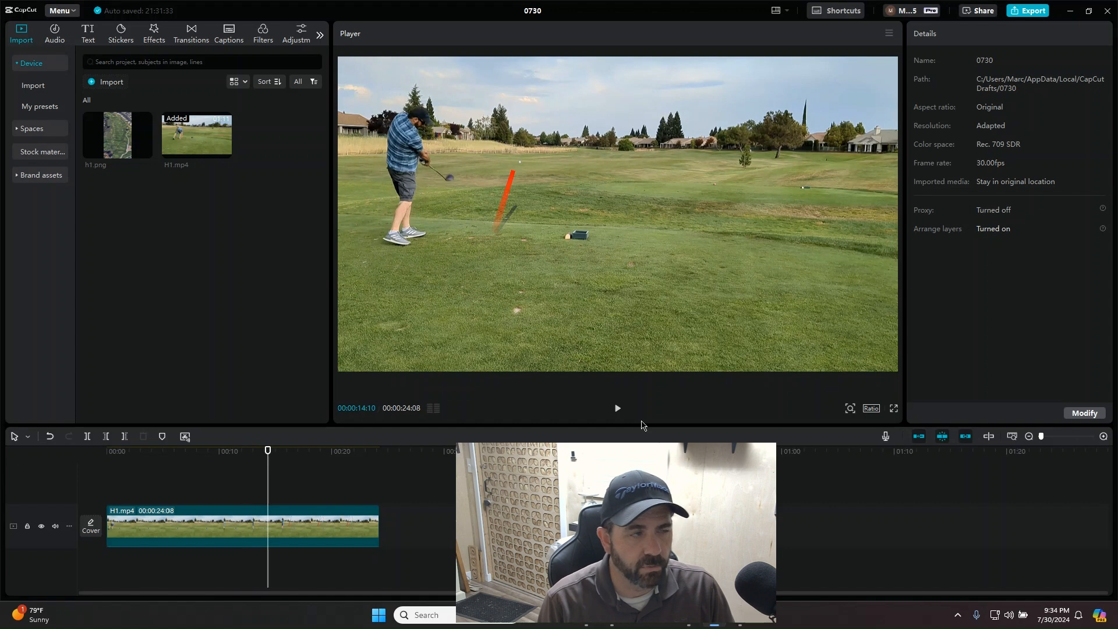
Step: Place h1.png on a track above H1.mp4 around the ball strike and extend it to the end of the video
mouse_move(123, 147)
drag(123, 146, 261, 490)
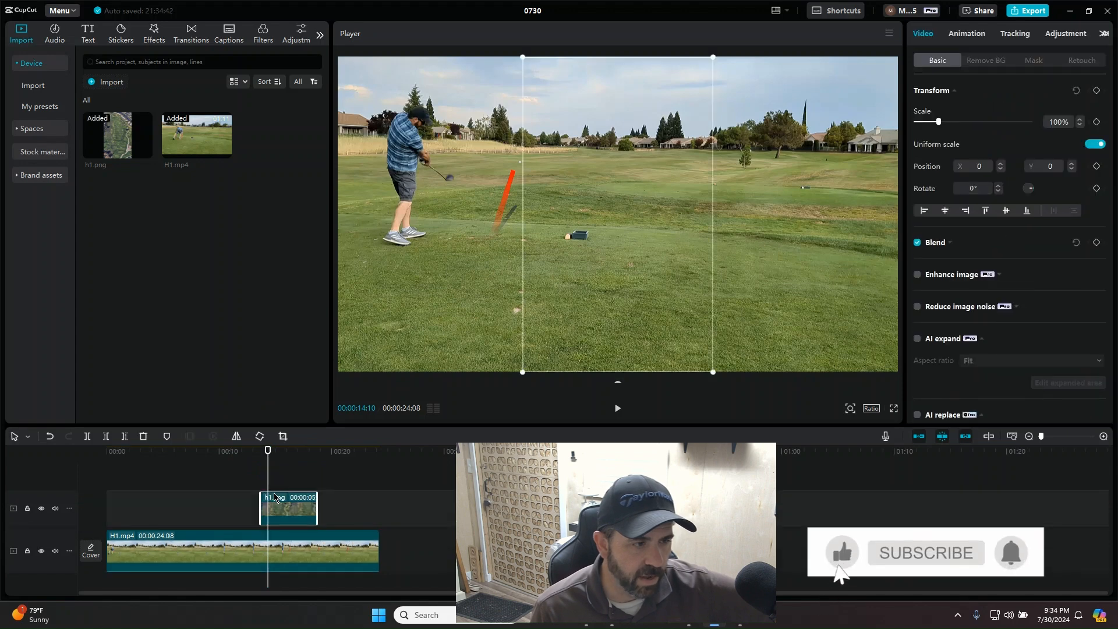
drag(317, 516, 381, 517)
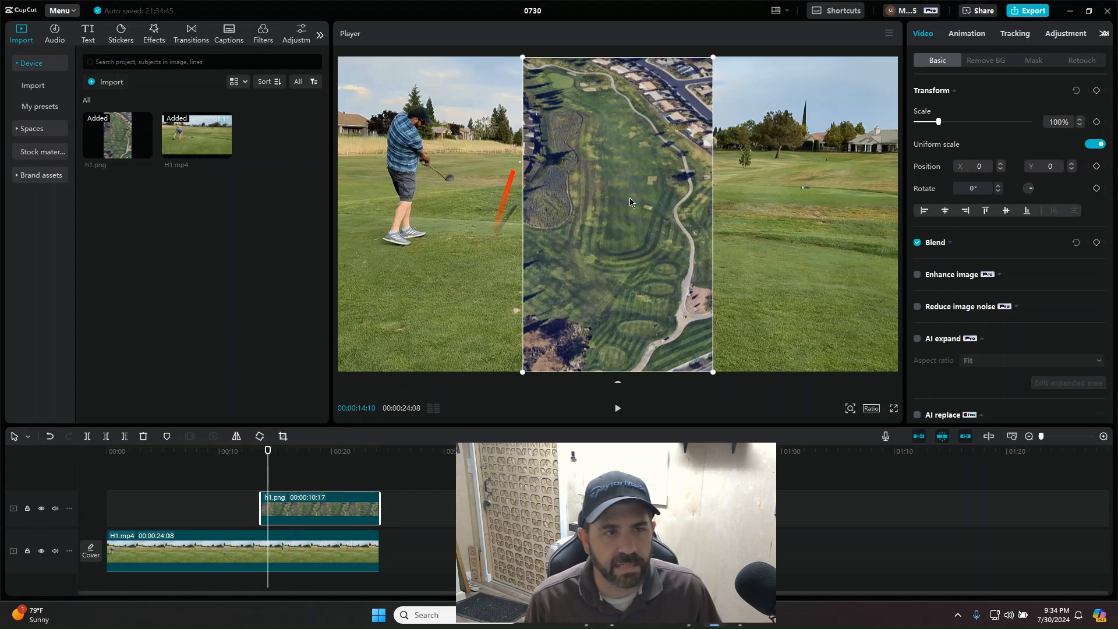
Step: Move the h1.png overlay to the right side of the frame at X 1267 and scale it to 97%
drag(592, 253, 775, 257)
drag(940, 128, 939, 129)
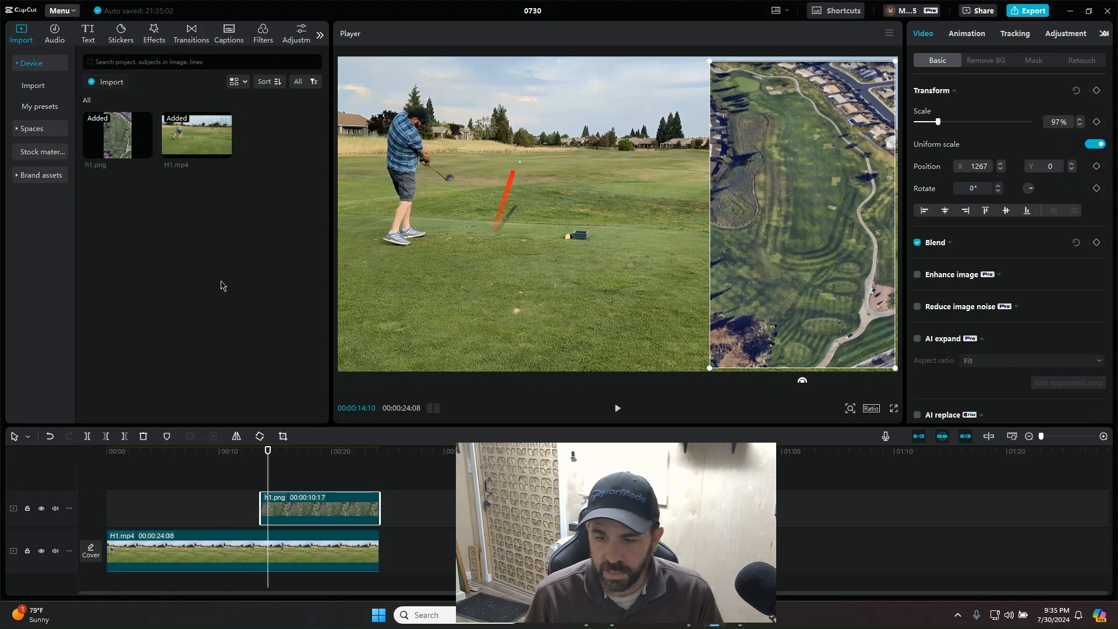
Step: Add a default text clip above the overlay, running from 00:00:14:10 to the end of the video
click(88, 35)
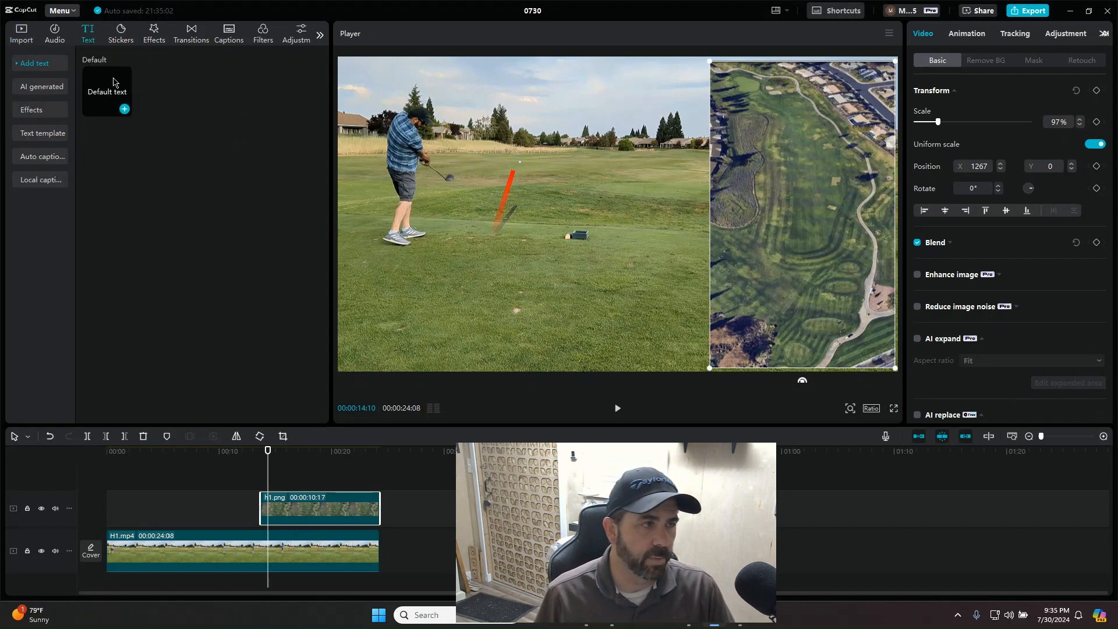
click(108, 95)
drag(108, 94, 361, 501)
drag(378, 501, 379, 501)
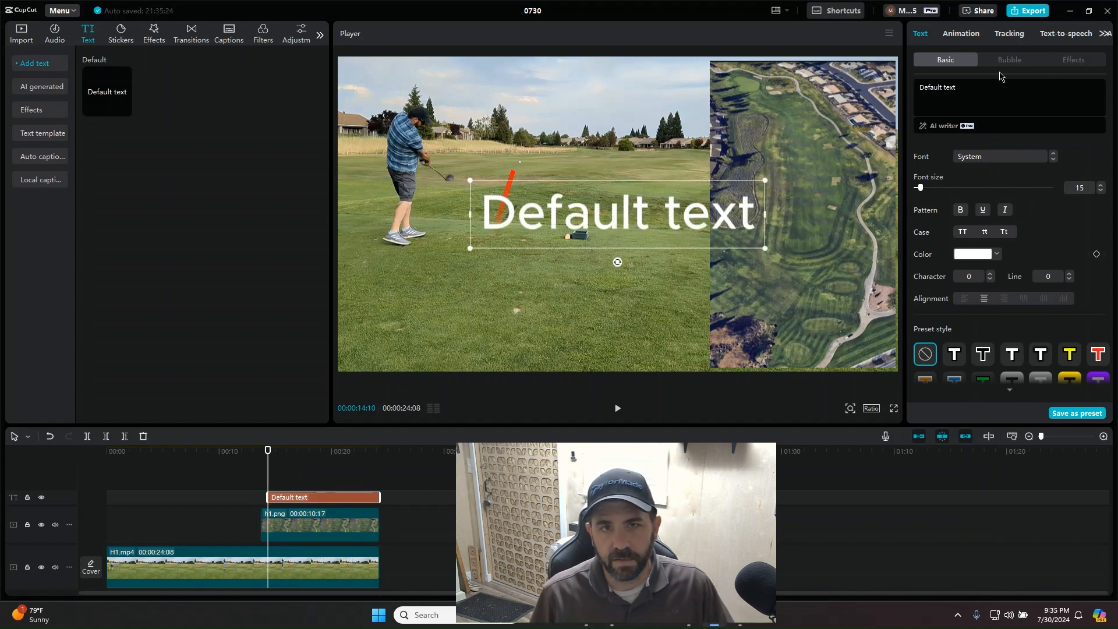
Step: Replace the default text with a row of dashes, rotated to -100° and placed from tee to green on the aerial image
drag(963, 89, 900, 93)
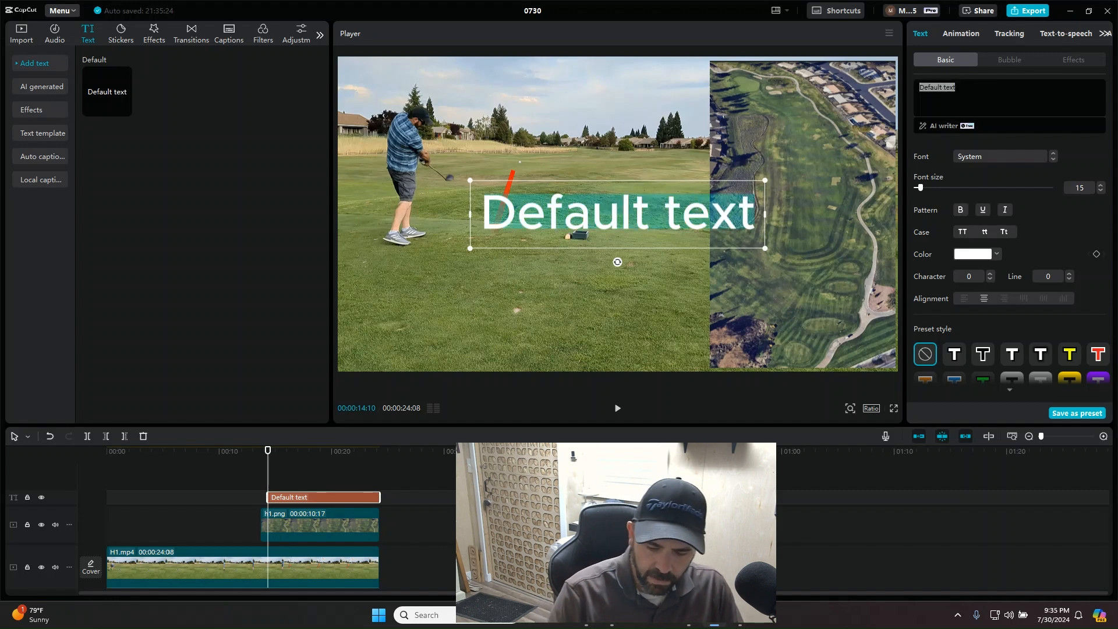
text(----------)
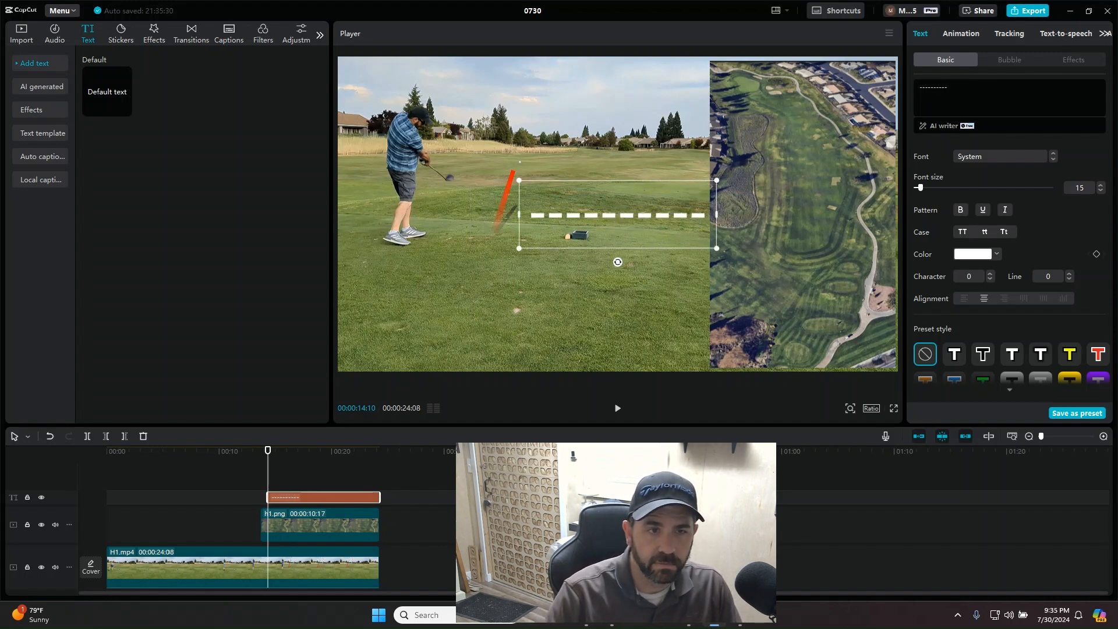
drag(618, 264, 816, 240)
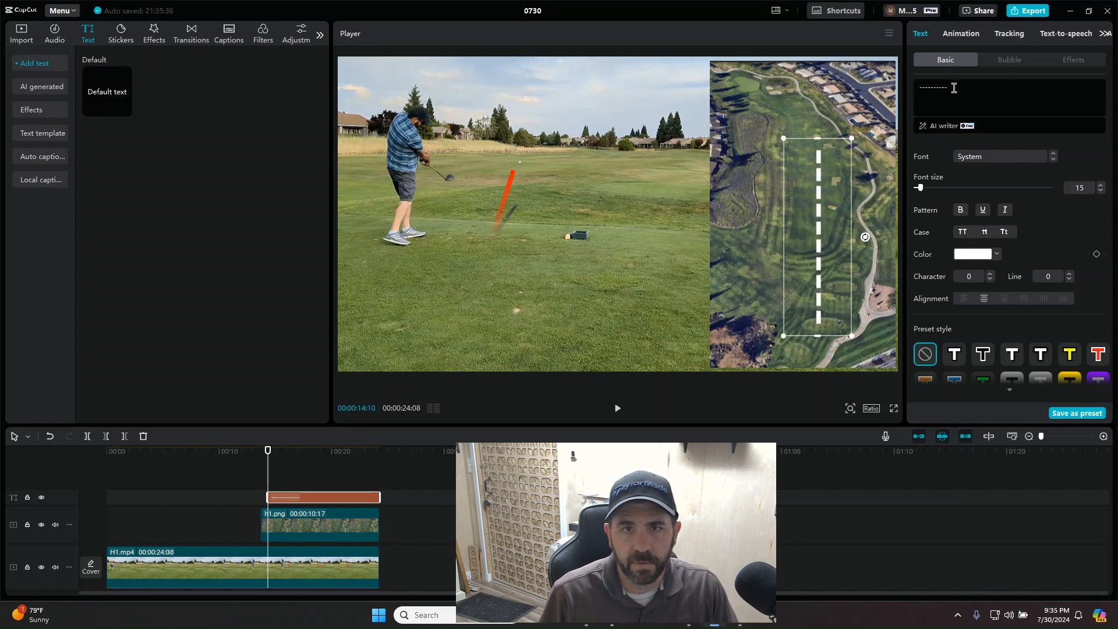
text(---)
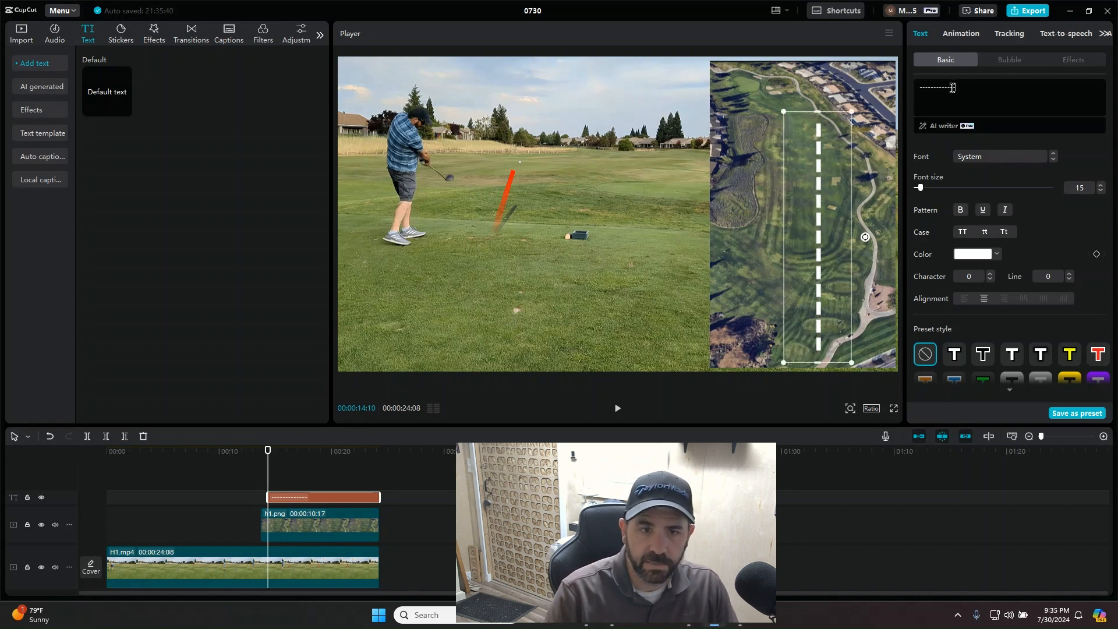
drag(822, 258, 806, 231)
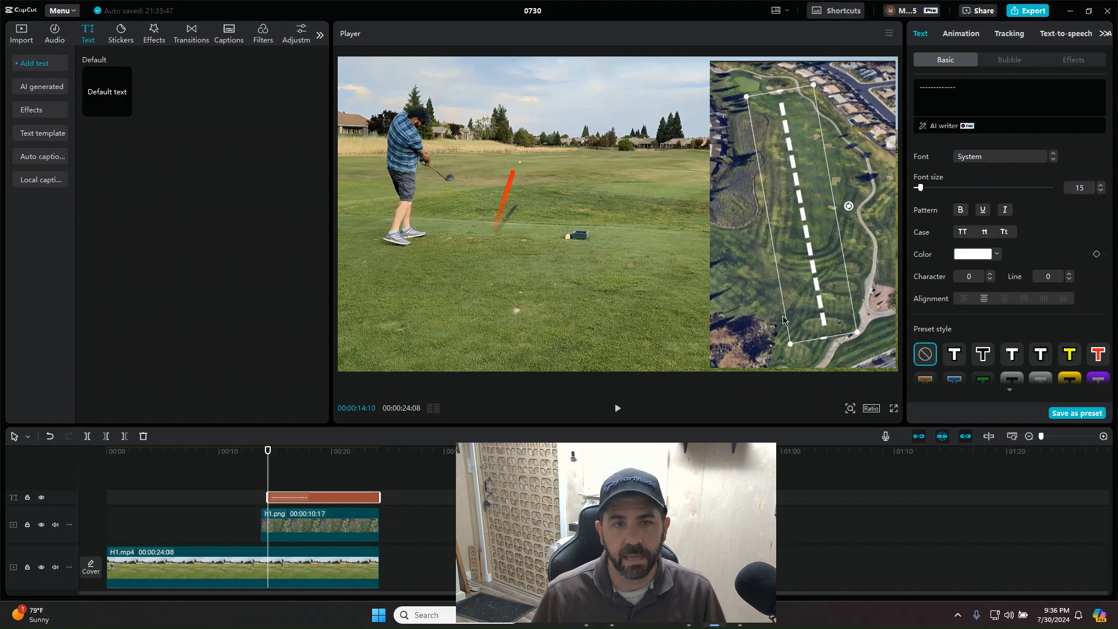
Step: Apply the Type 1 entrance animation to the dashed text with a duration of 5 s
click(962, 34)
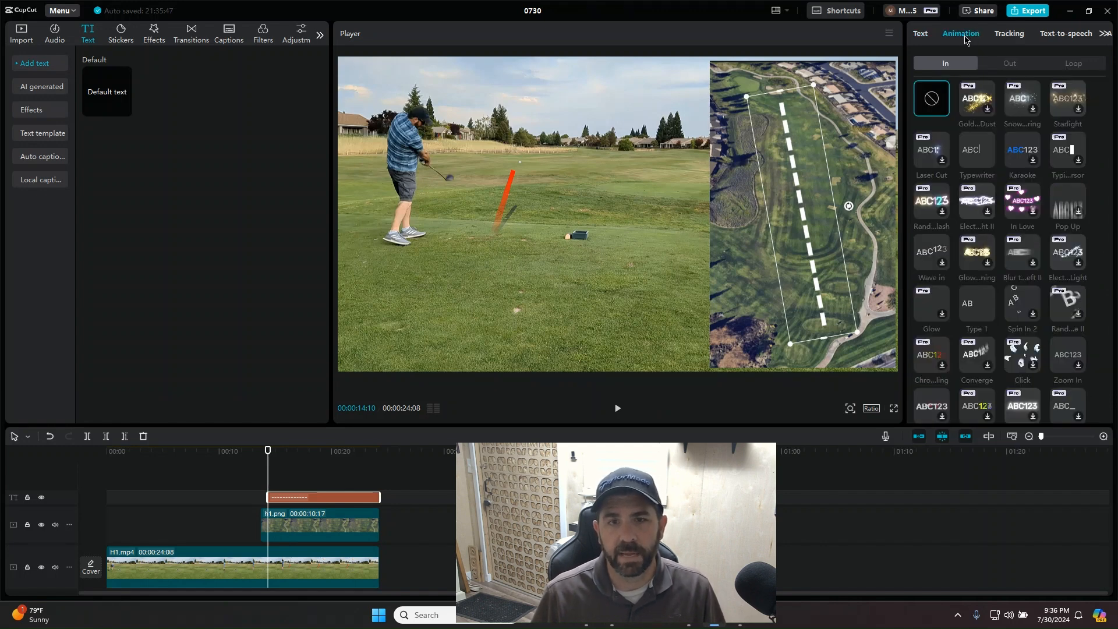
click(977, 311)
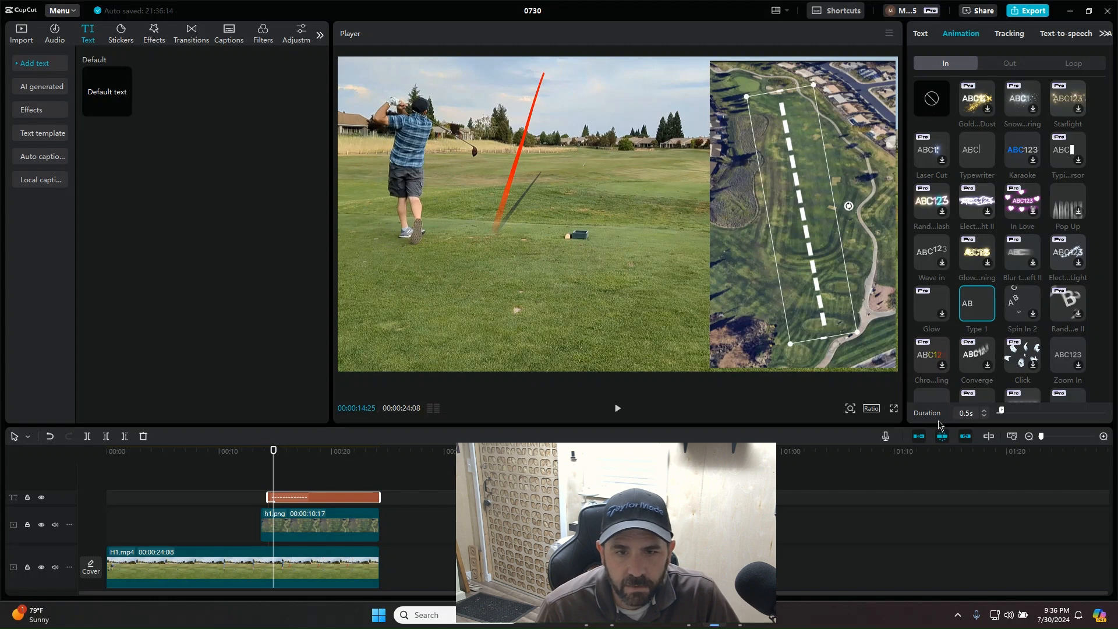
click(968, 414)
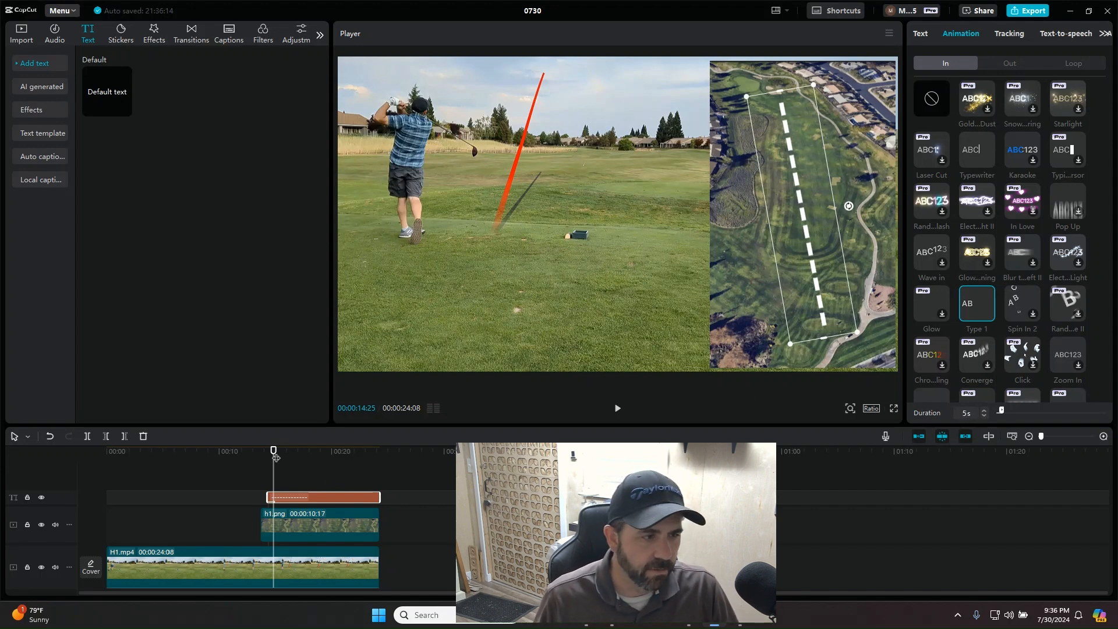
Step: Preview the dashed line's animation over the golf shot by playing and scrubbing to 00:00:16:26
drag(274, 457, 252, 457)
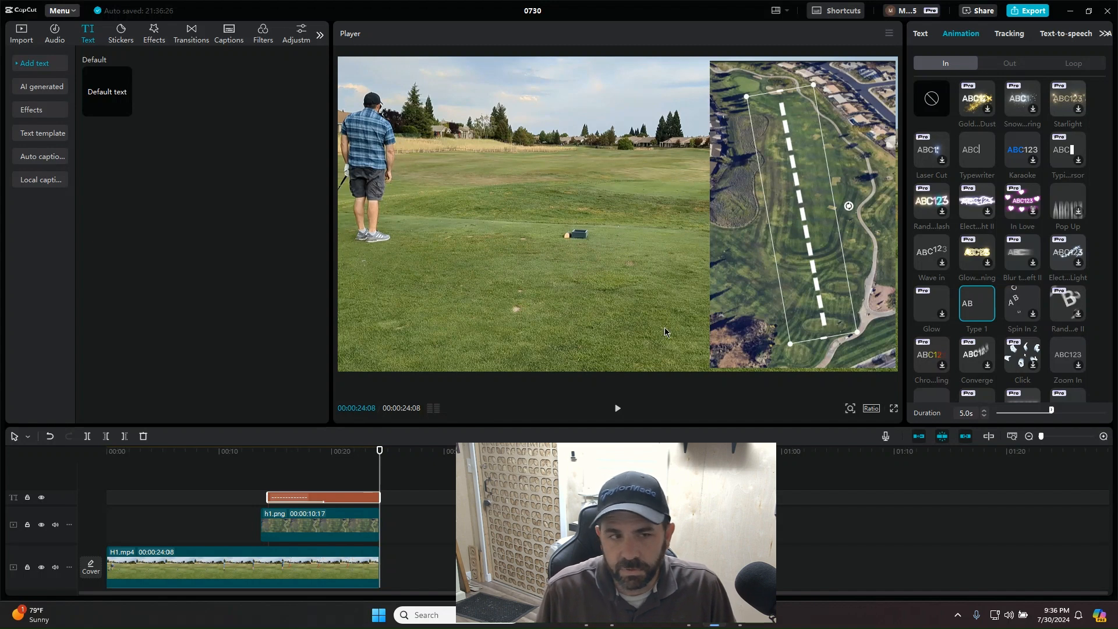
click(618, 409)
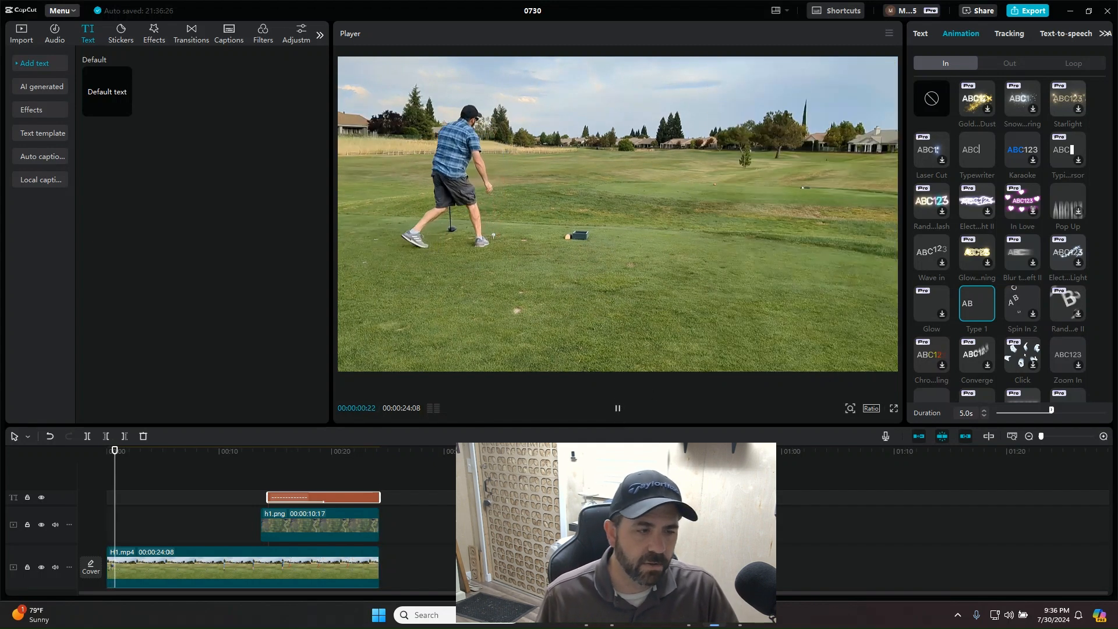
click(620, 417)
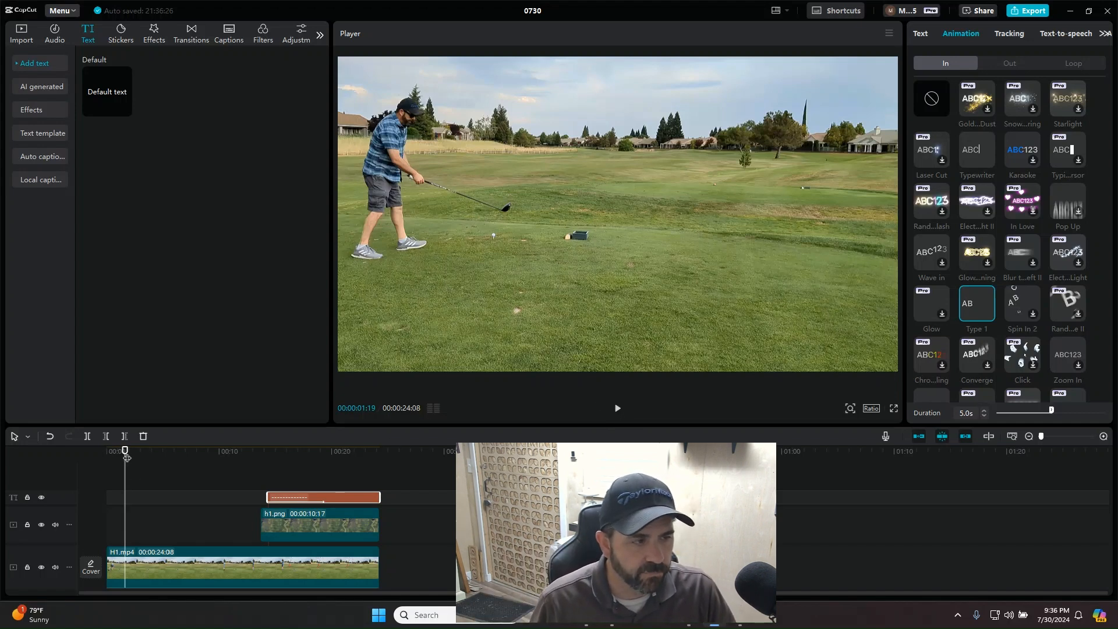
drag(125, 453, 297, 466)
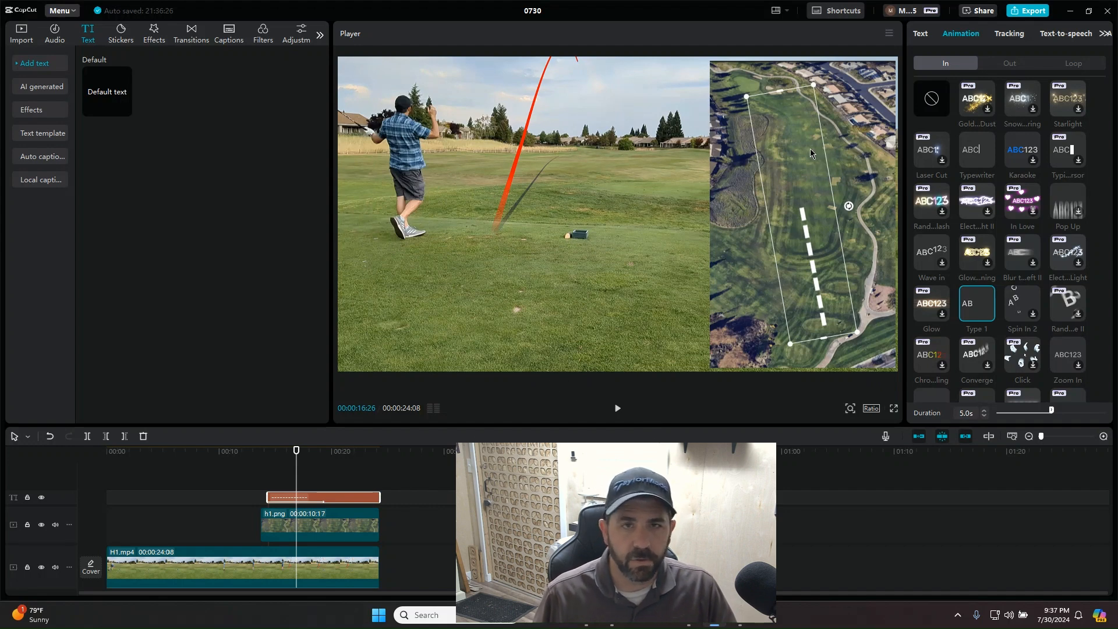
Step: Enable the Curve option for the dashed text and set its strength to 15°
click(920, 35)
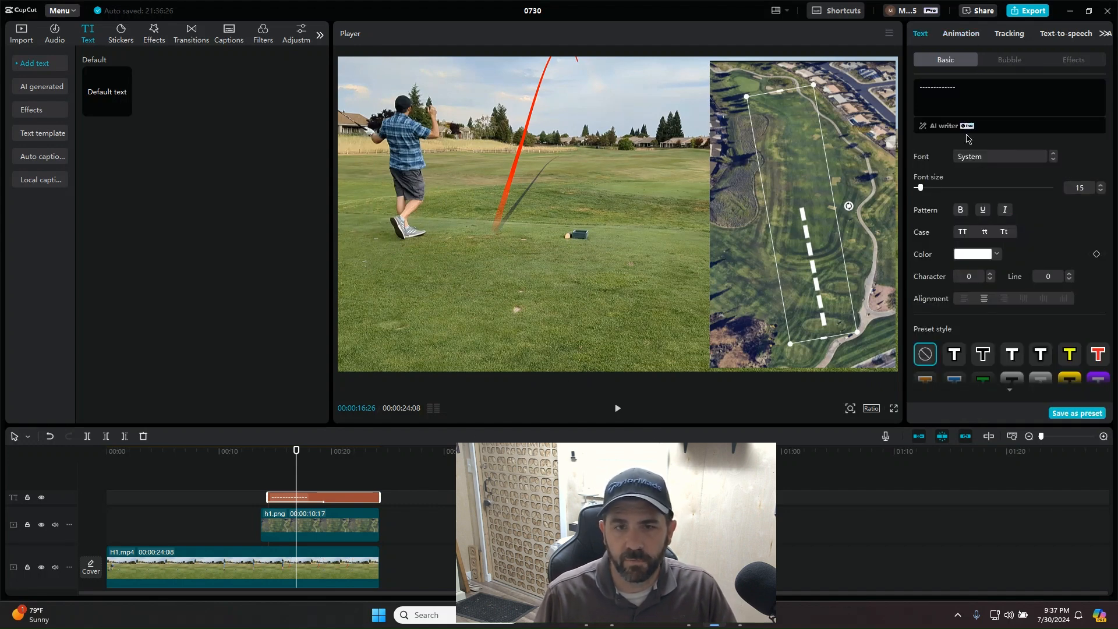
scroll(956, 254, down, 5)
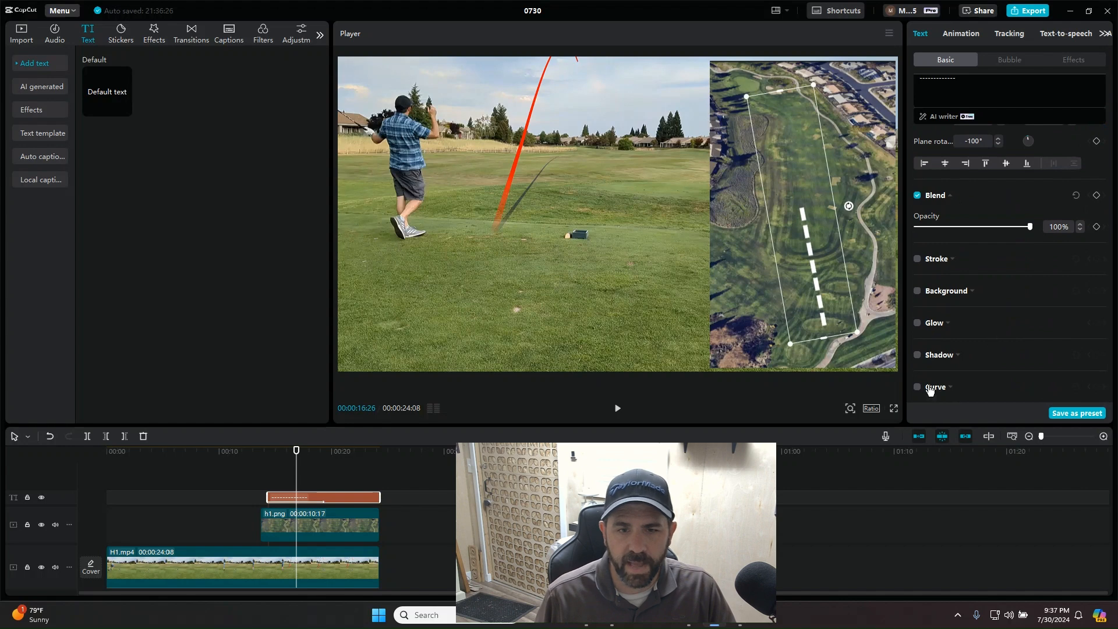
click(918, 387)
scroll(1013, 378, down, 2)
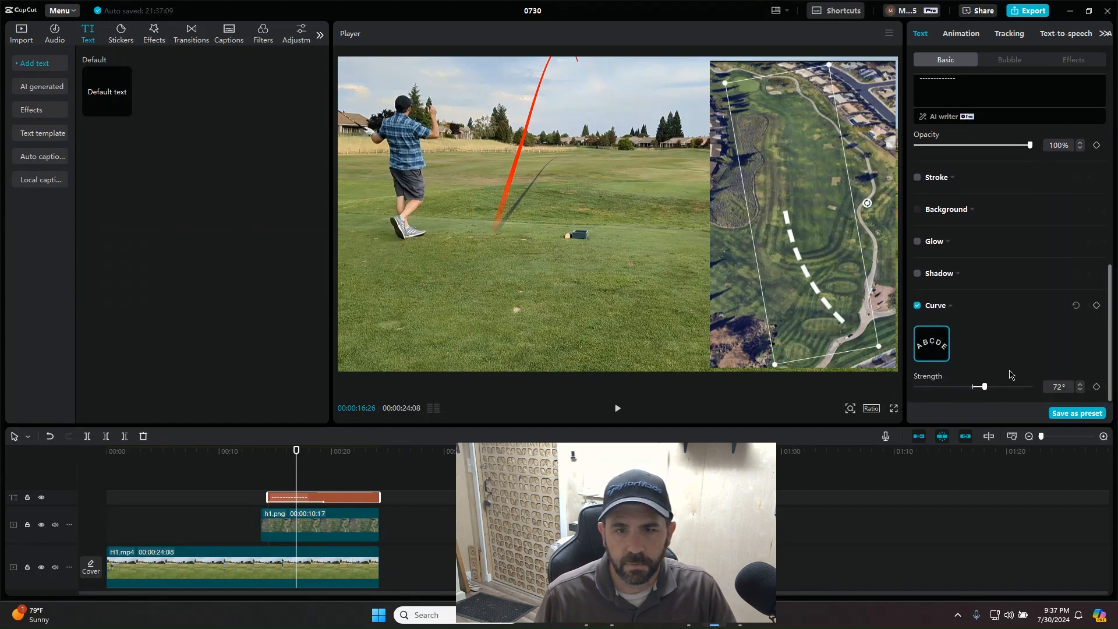
drag(297, 457, 327, 456)
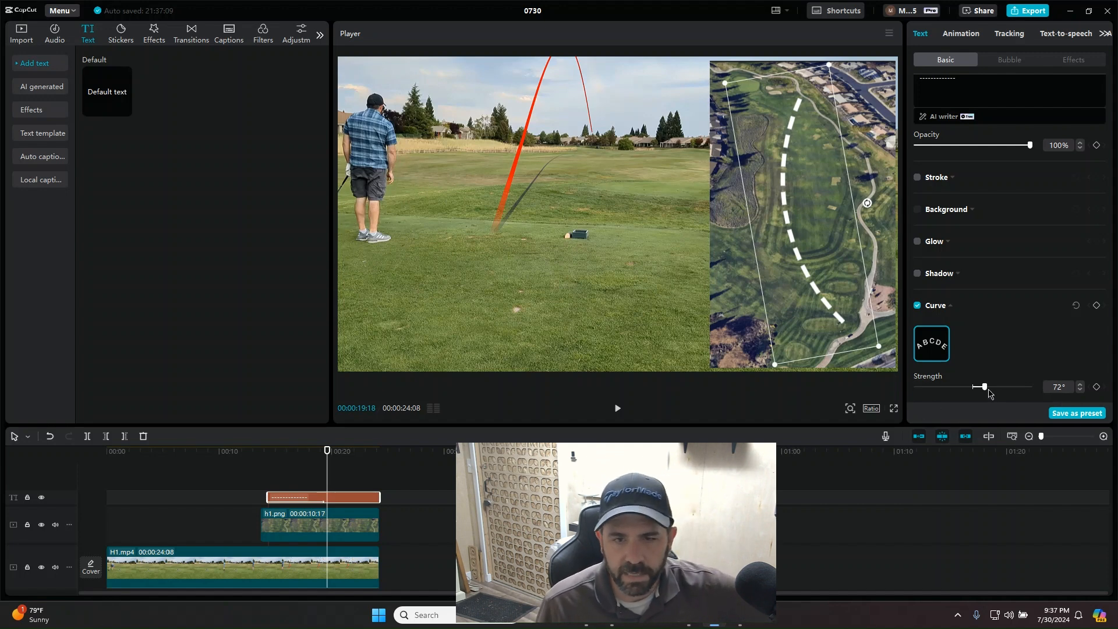
drag(987, 393, 975, 395)
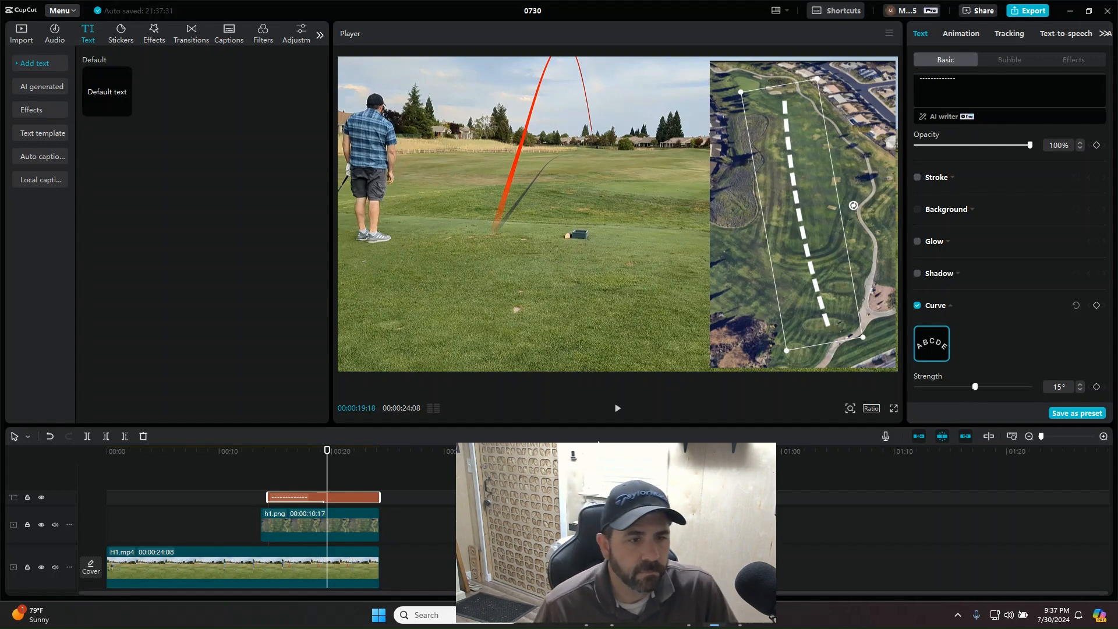
Step: Play the video from about 00:00:11:20 to check the curved dashed line against the golf shot
click(279, 452)
click(239, 452)
click(618, 409)
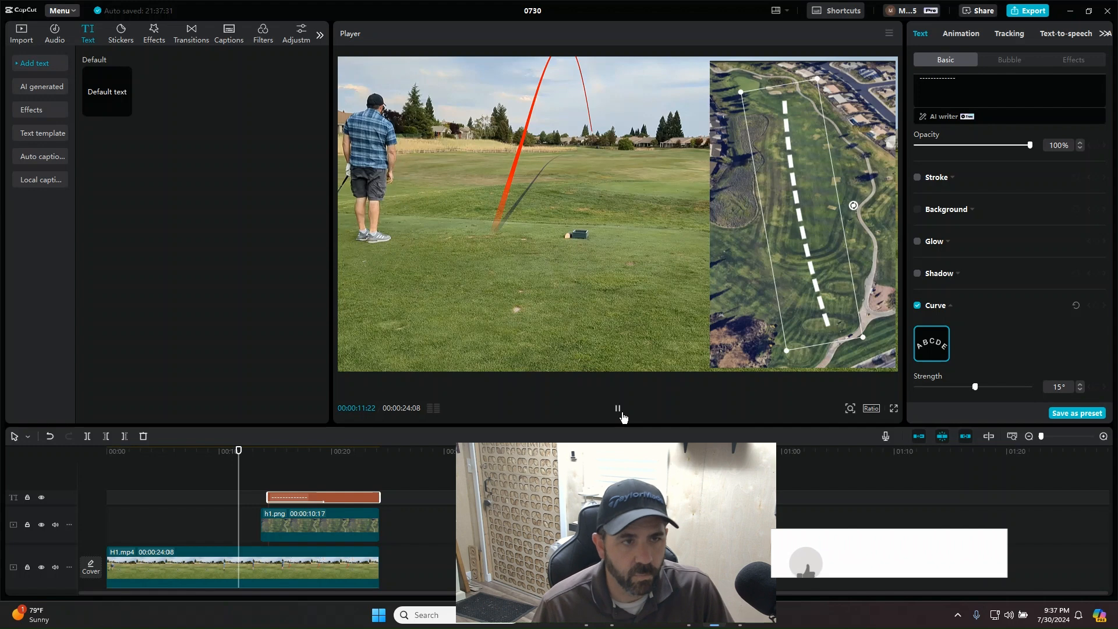